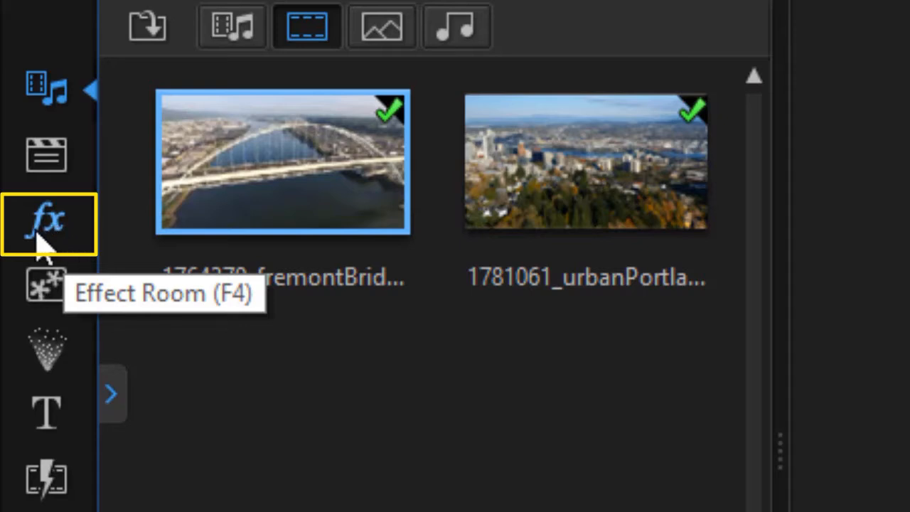
# Step: Open the Effect Room and preview the Back Light, BCC Beauty Studio and BCC Colorize Glow effects
pyautogui.click(41, 240)
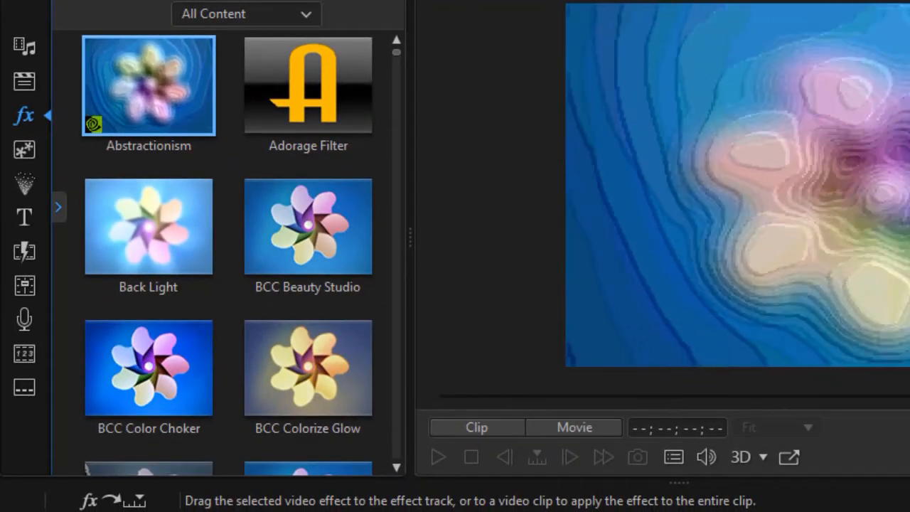
pyautogui.click(151, 224)
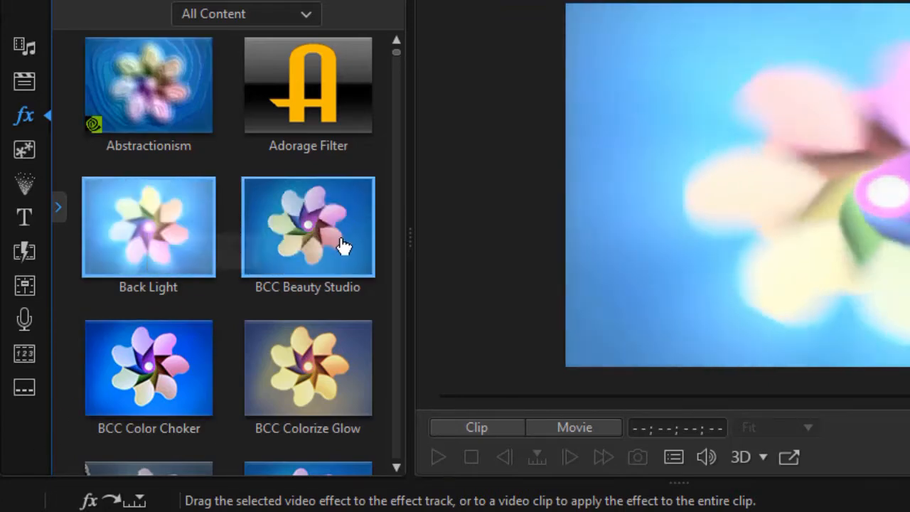
pyautogui.click(320, 252)
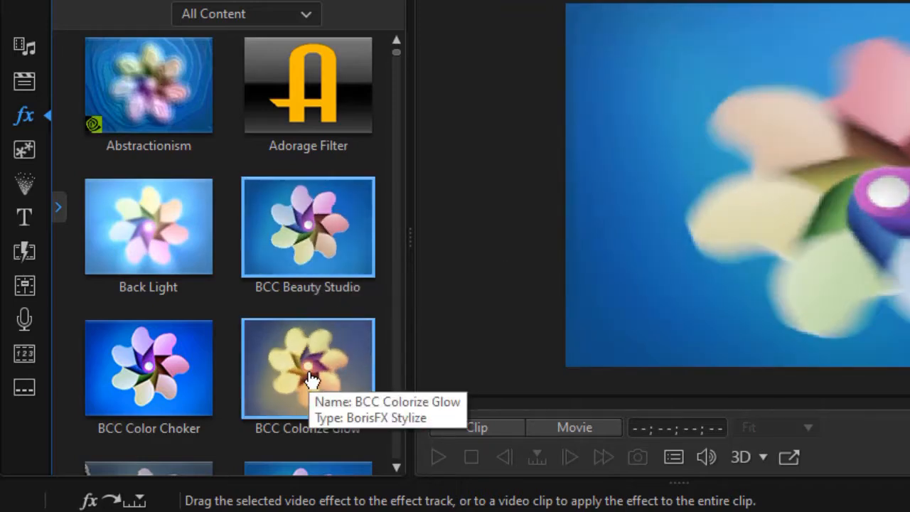
pyautogui.click(310, 377)
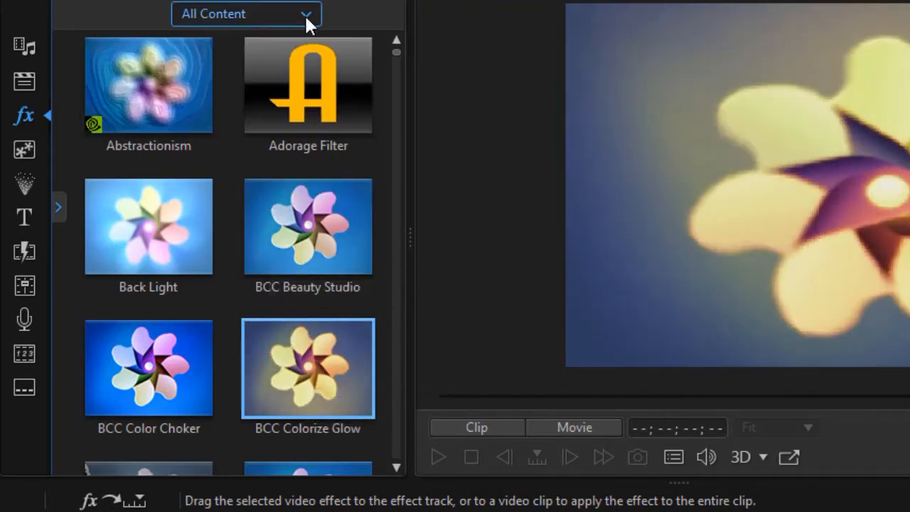
# Step: Filter the effects library to the Style category
pyautogui.click(304, 14)
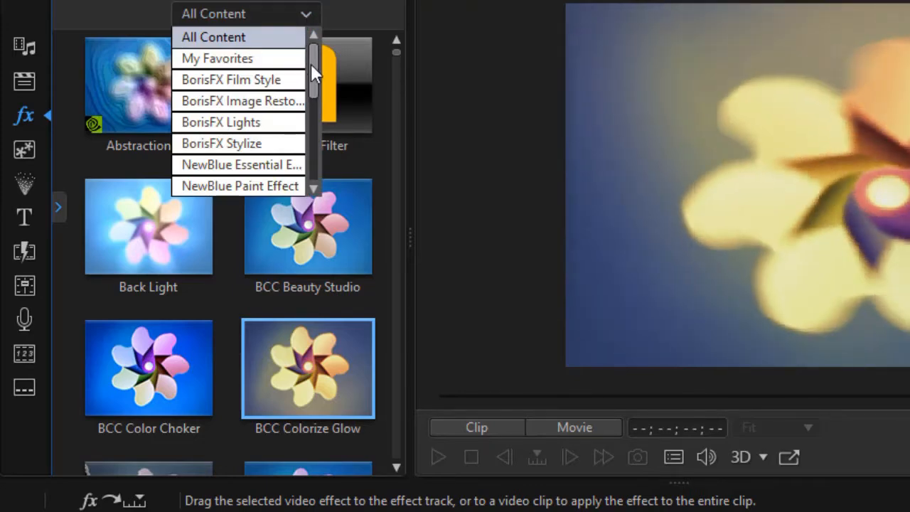
pyautogui.moveTo(311, 63); pyautogui.dragTo(309, 137)
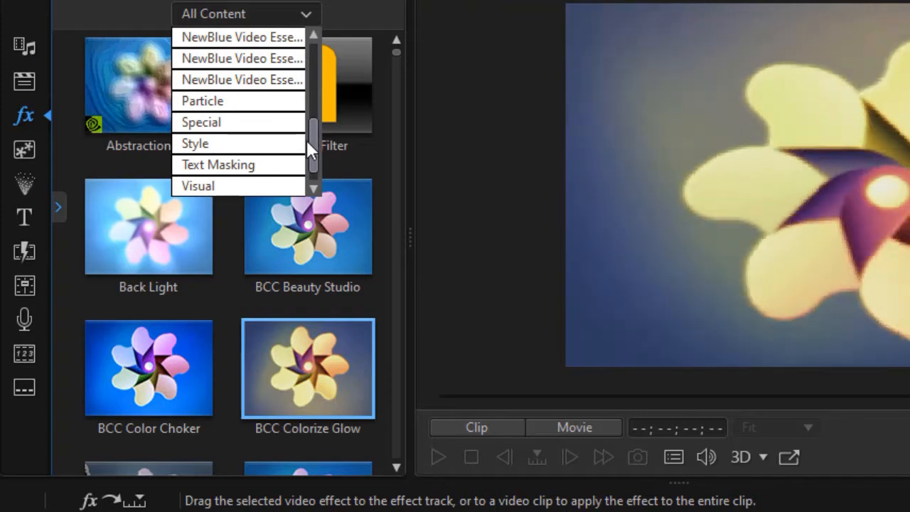
pyautogui.click(220, 147)
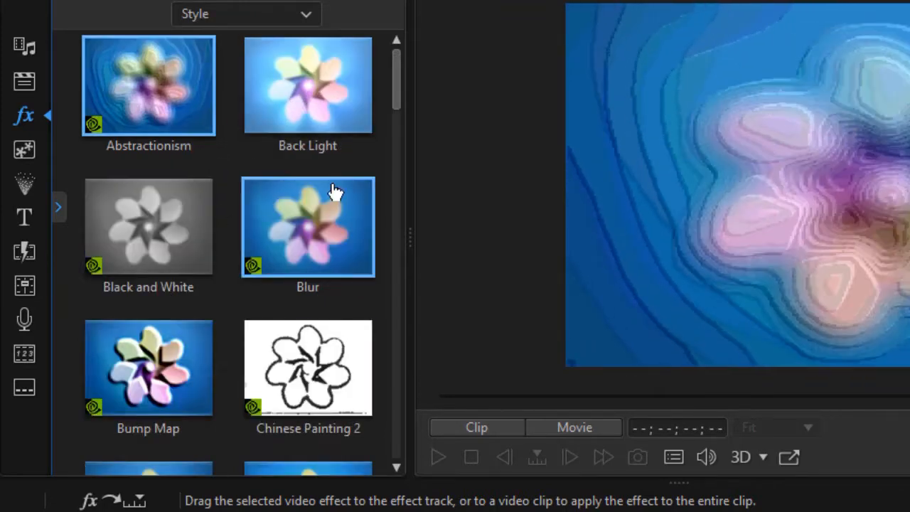
# Step: Apply the Fine Noise effect to the fremontBridge clip and display its effect settings in a wider panel
pyautogui.moveTo(399, 97); pyautogui.dragTo(361, 195)
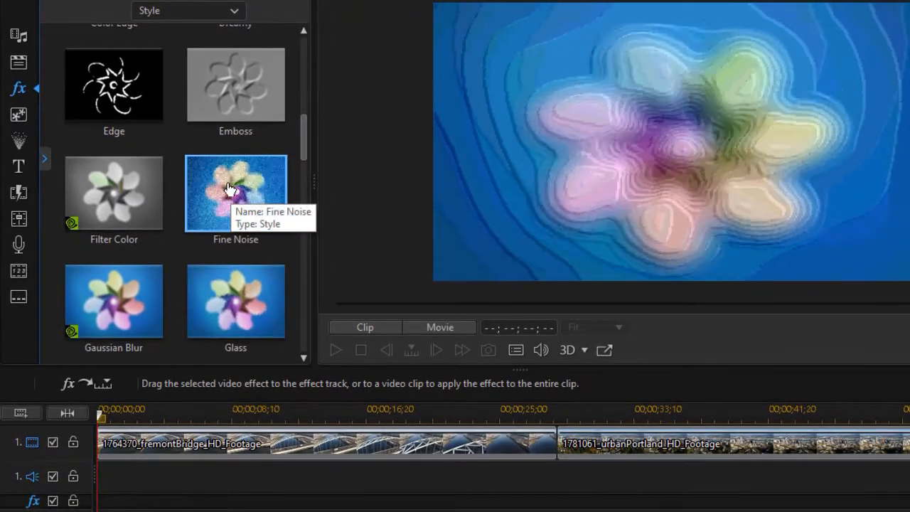
pyautogui.moveTo(231, 189); pyautogui.dragTo(122, 455)
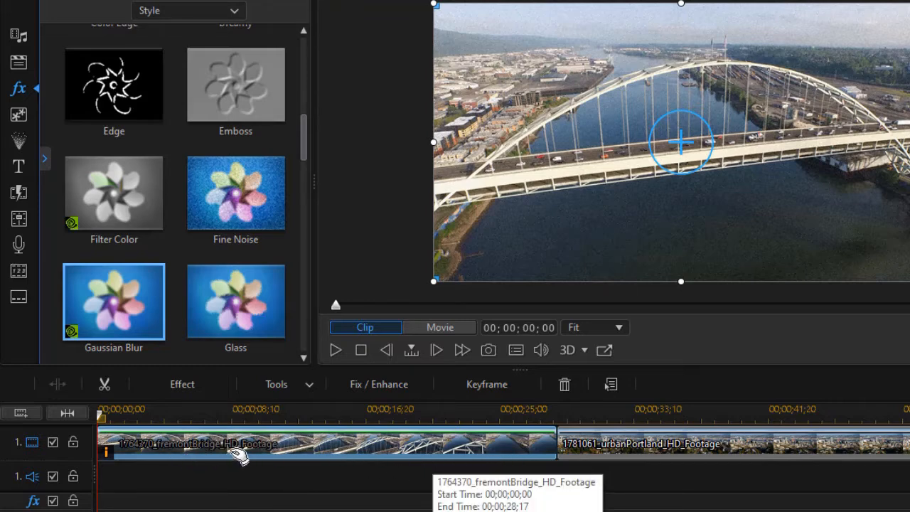
pyautogui.click(192, 384)
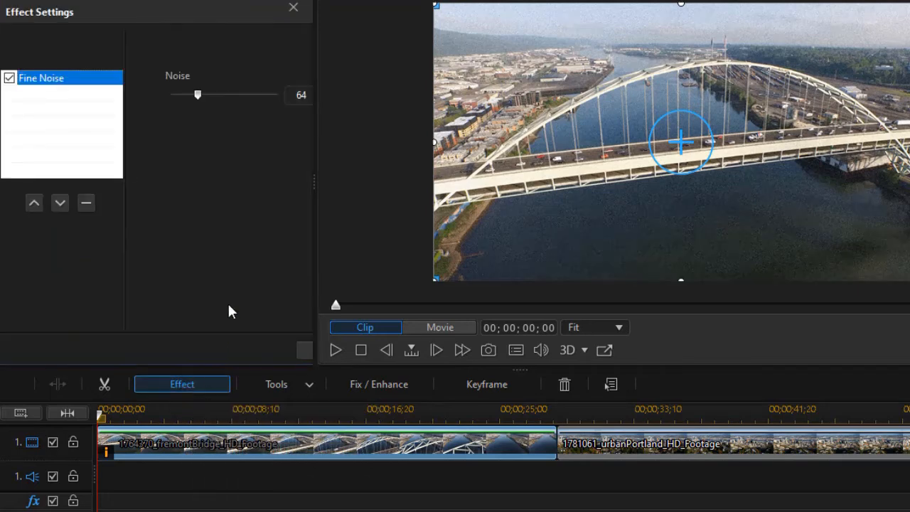
pyautogui.moveTo(313, 182); pyautogui.dragTo(412, 177)
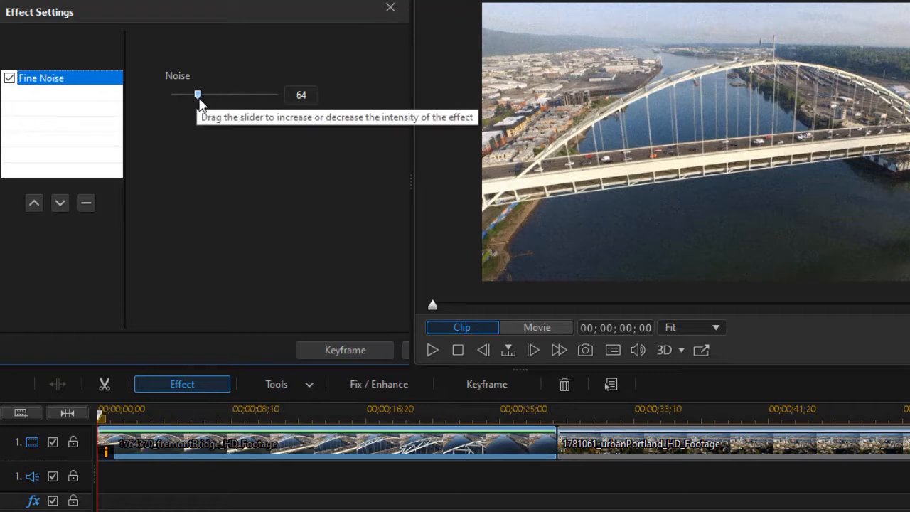
# Step: Set the Fine Noise intensity to 134 and remove the effect from the fremontBridge clip
pyautogui.moveTo(199, 100); pyautogui.dragTo(238, 103)
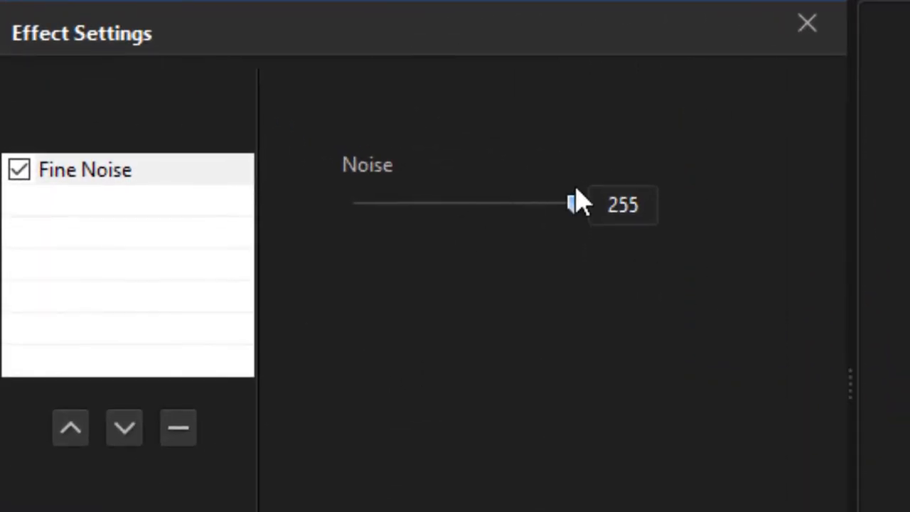
pyautogui.moveTo(573, 204); pyautogui.dragTo(468, 206)
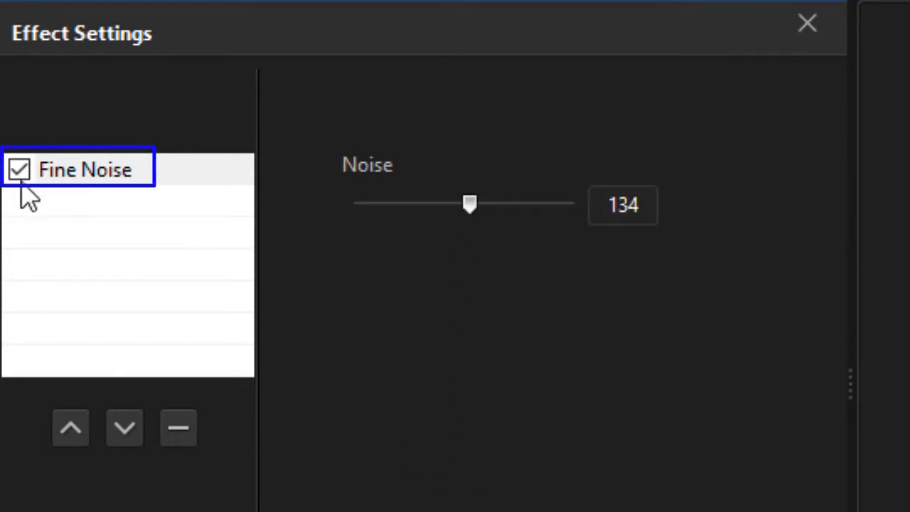
pyautogui.click(180, 434)
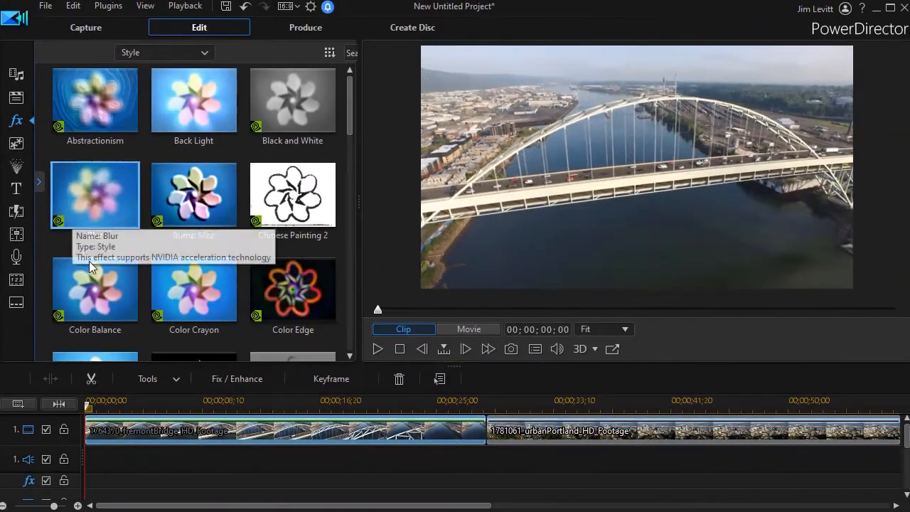
# Step: Add the Black and White effect to the effect track near the start of the fremontBridge clip and preview the footage past its end
pyautogui.click(114, 430)
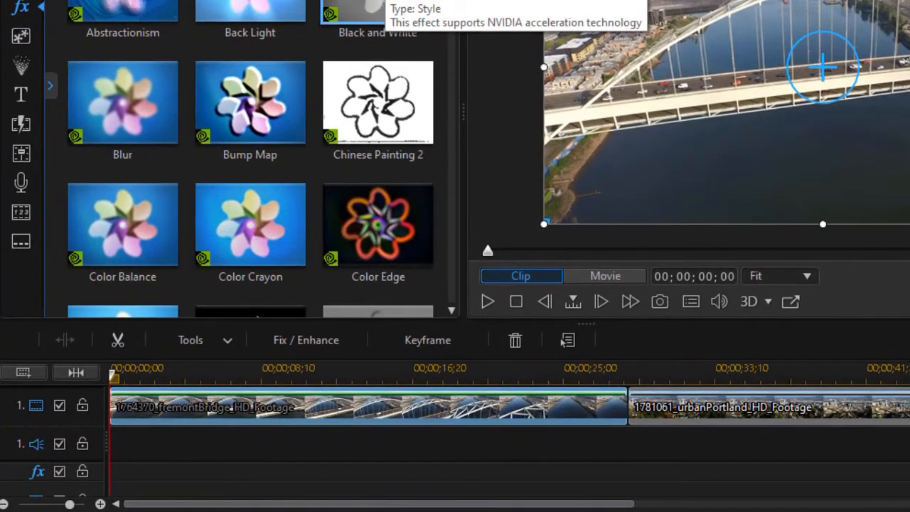
pyautogui.moveTo(377, 10); pyautogui.dragTo(115, 472)
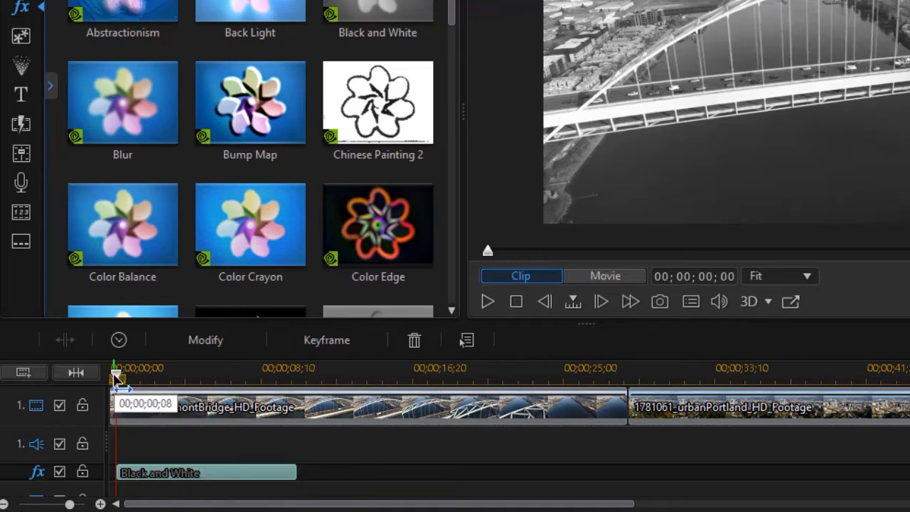
pyautogui.moveTo(116, 376); pyautogui.dragTo(325, 431)
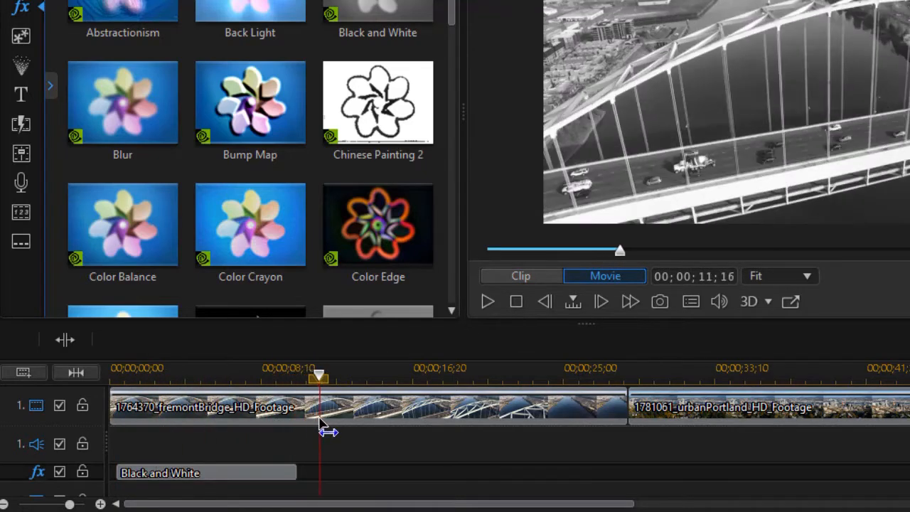
pyautogui.click(331, 419)
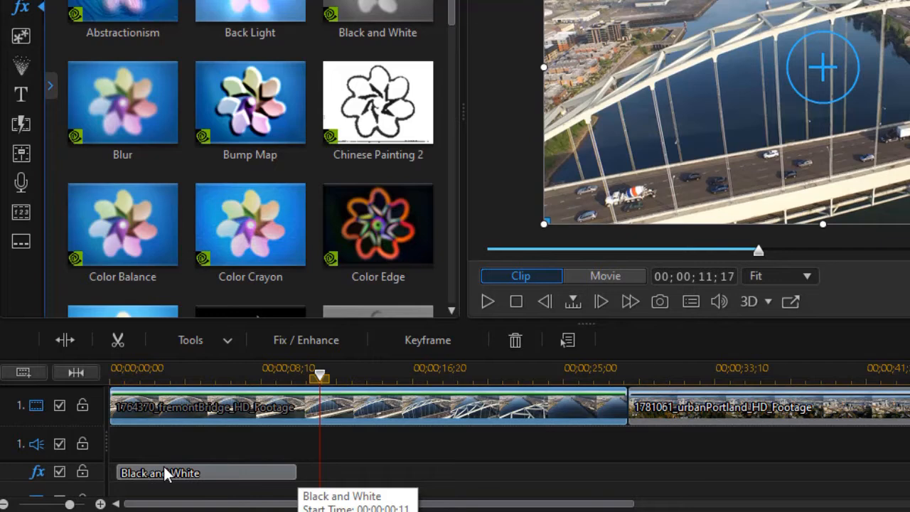
# Step: Extend the Black and White effect to about 00;00;14;23 on the timeline, and set the seconds of its duration to 45
pyautogui.click(248, 469)
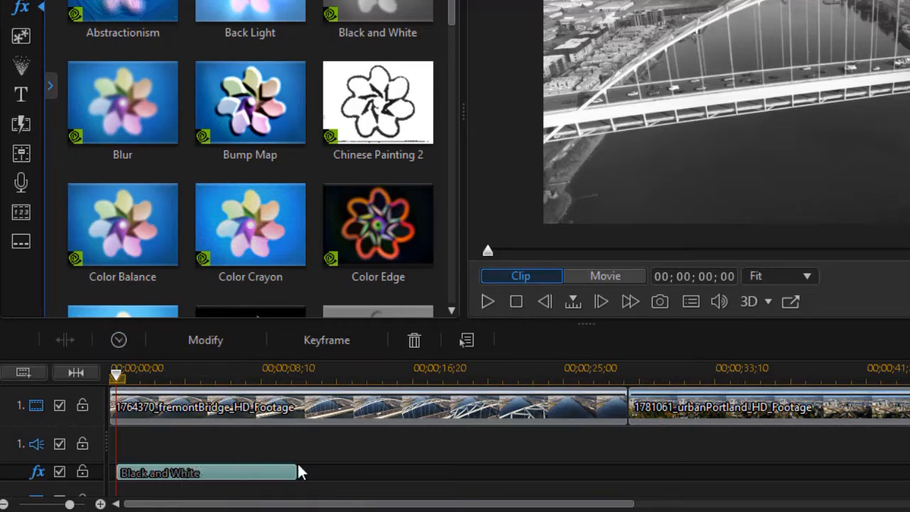
pyautogui.moveTo(296, 470); pyautogui.dragTo(381, 480)
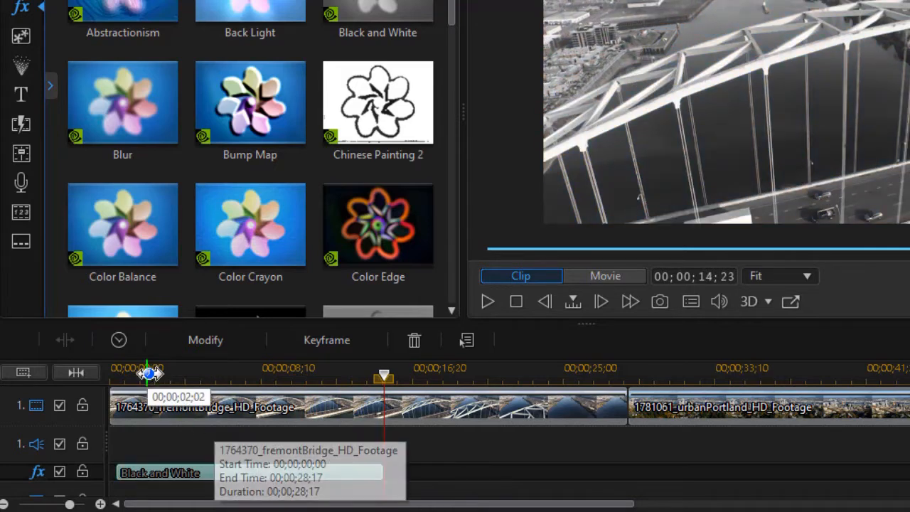
pyautogui.click(119, 342)
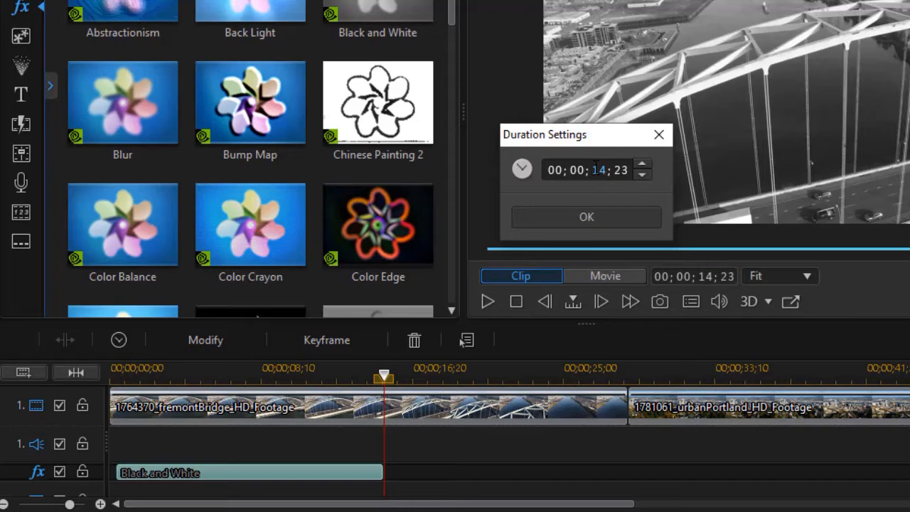
pyautogui.write('45')
pyautogui.press('Return')
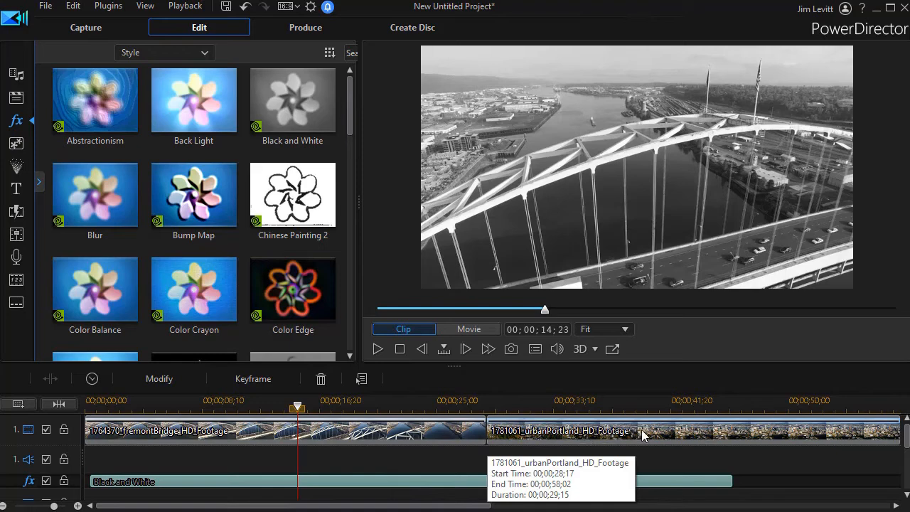
# Step: Preview the Black and White effect over the urbanPortland clip and shorten its end to about 00;00;36;16
pyautogui.moveTo(298, 430); pyautogui.dragTo(696, 446)
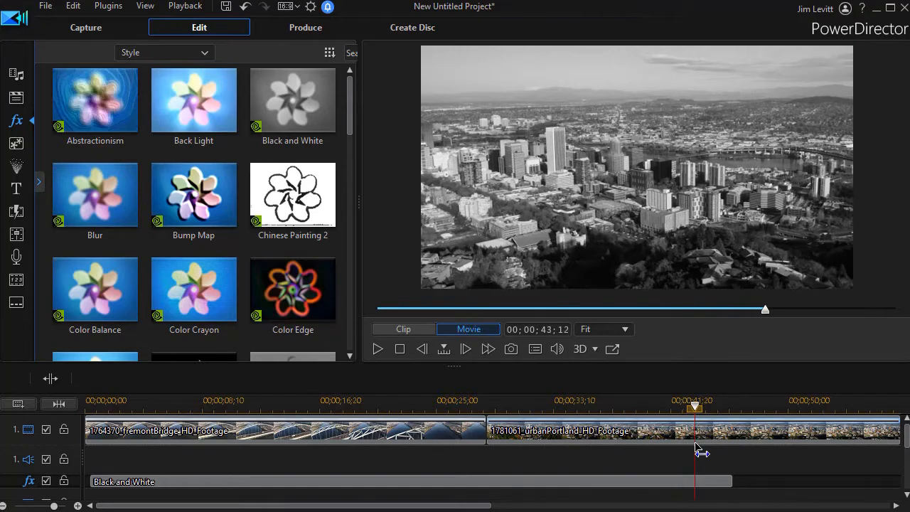
pyautogui.click(698, 481)
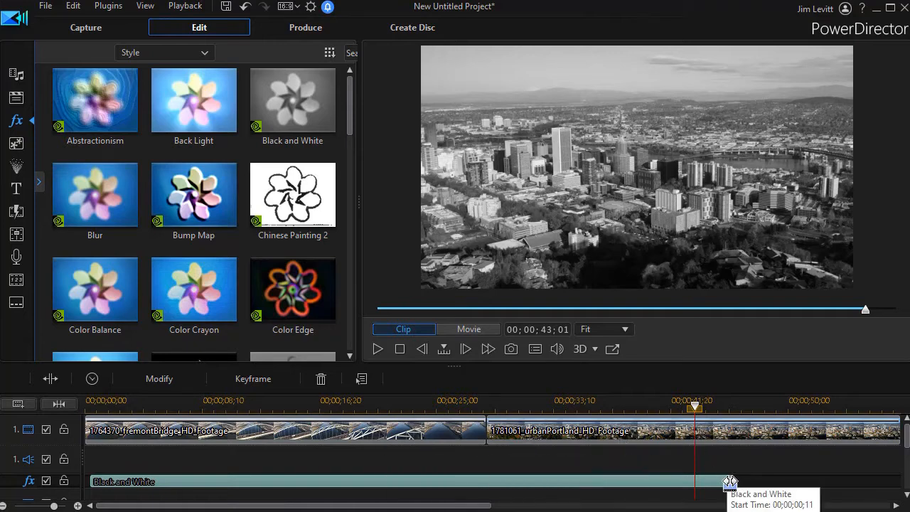
pyautogui.moveTo(733, 482); pyautogui.dragTo(603, 483)
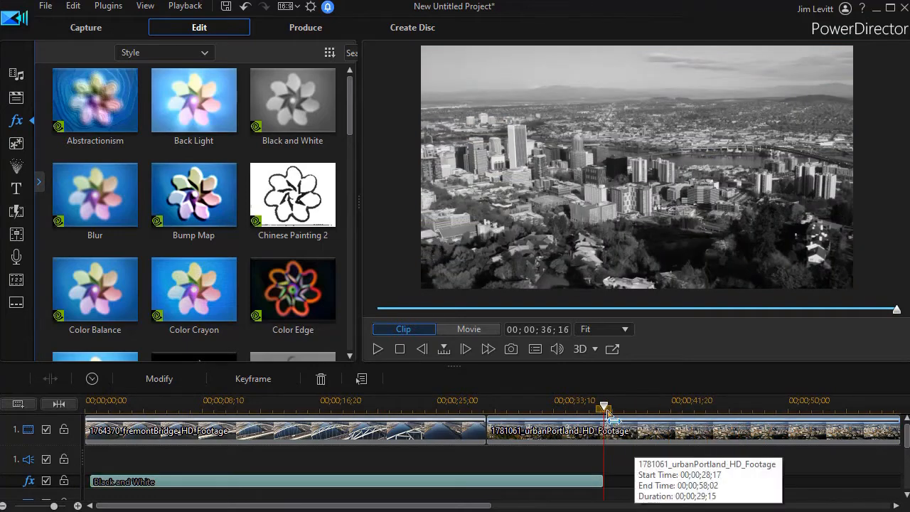
# Step: Compare the urbanPortland footage before and after the end of the Black and White effect
pyautogui.moveTo(603, 407); pyautogui.dragTo(578, 419)
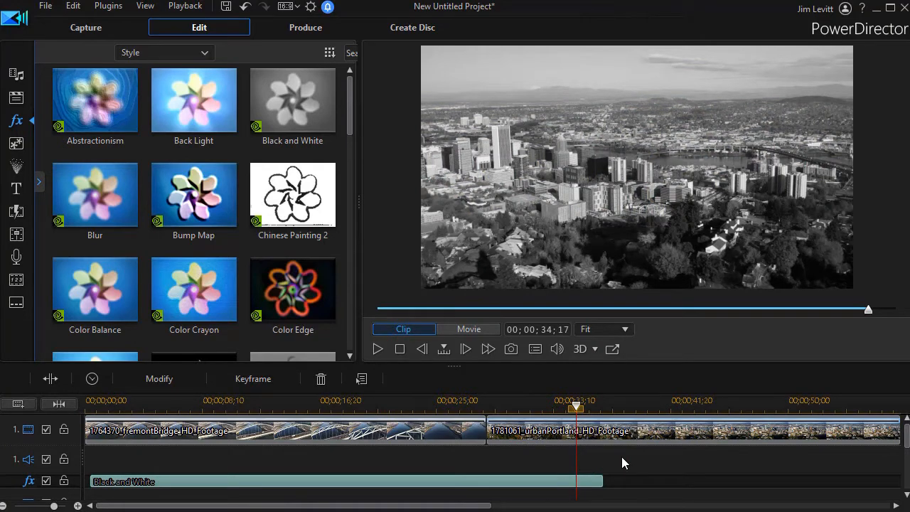
pyautogui.click(584, 415)
pyautogui.moveTo(579, 411); pyautogui.dragTo(623, 412)
pyautogui.click(623, 430)
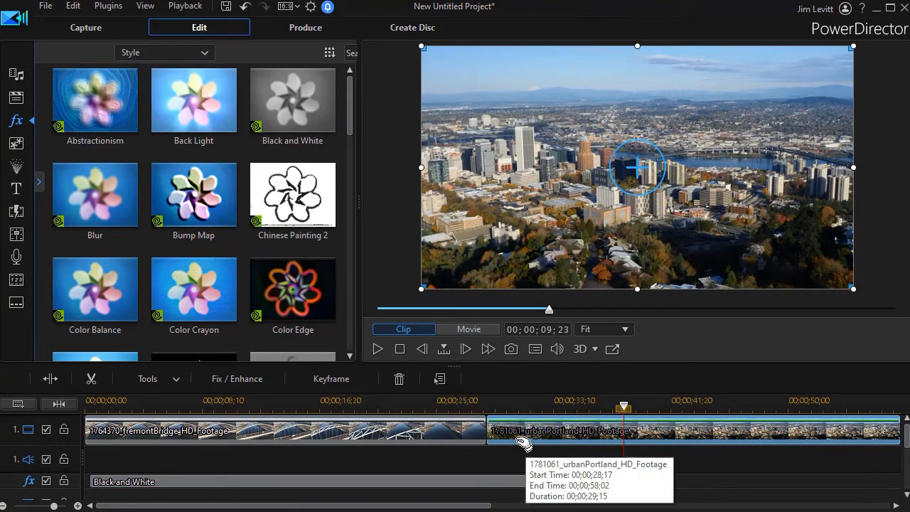
pyautogui.moveTo(906, 435)
pyautogui.mouseDown()
pyautogui.moveTo(903, 473)
pyautogui.moveTo(894, 455)
pyautogui.moveTo(901, 446)
pyautogui.mouseUp()
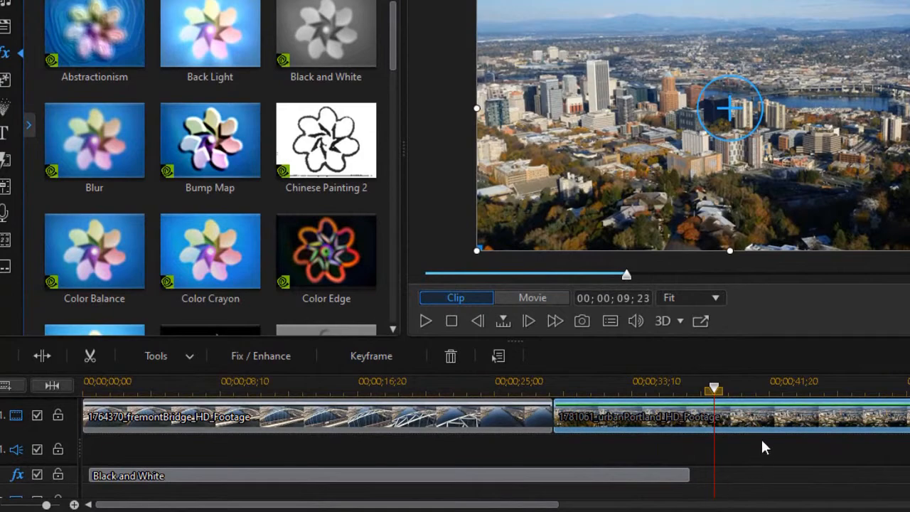
# Step: Add two effect tracks below track 2 with 0 new video and 0 new audio tracks, and check them in the timeline
pyautogui.rightClick(732, 449)
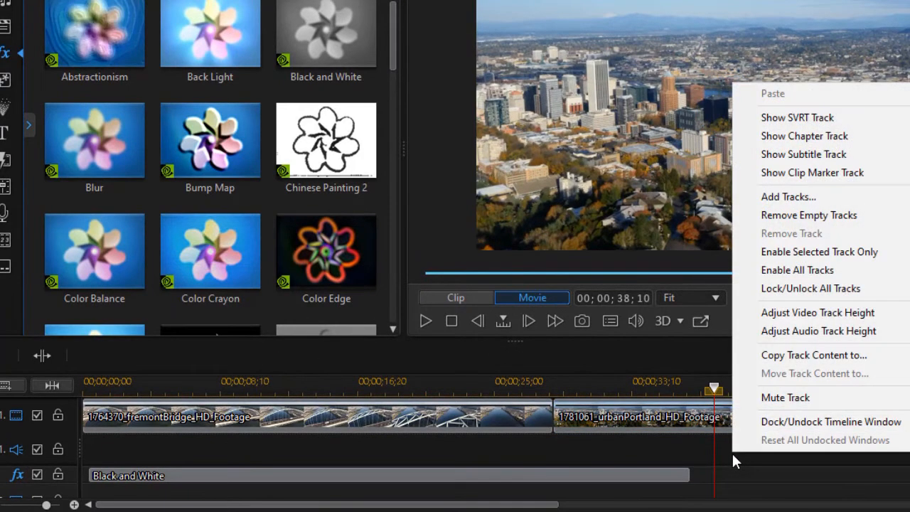
pyautogui.click(787, 197)
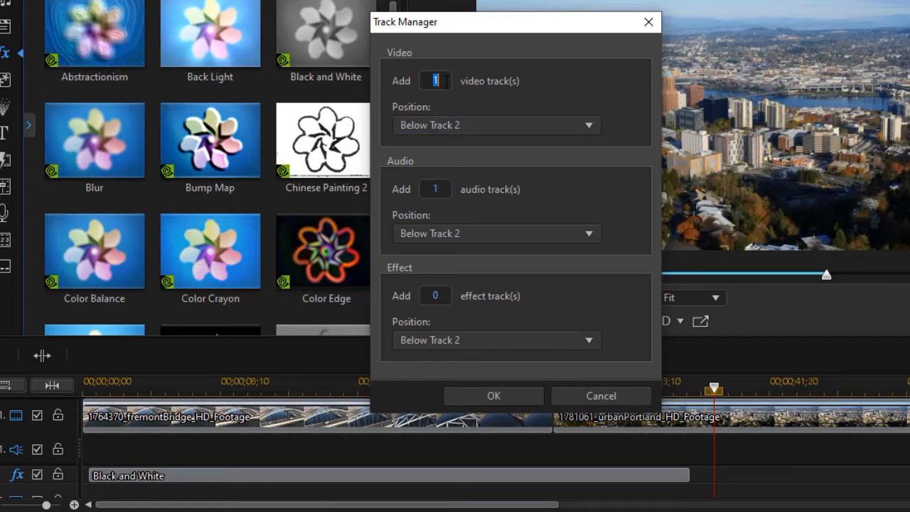
pyautogui.write('0')
pyautogui.click(442, 297)
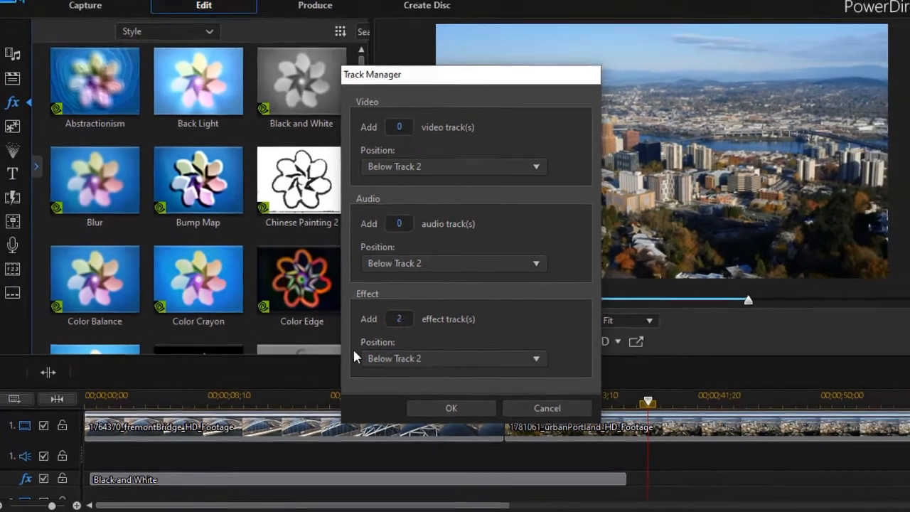
pyautogui.press('Return')
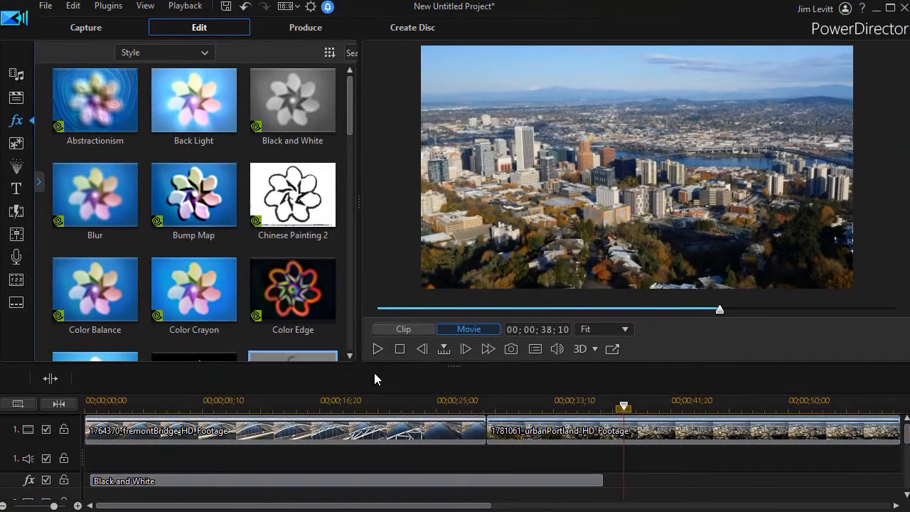
pyautogui.scroll(-3, 904, 437)
pyautogui.scroll(-2, 303, 446)
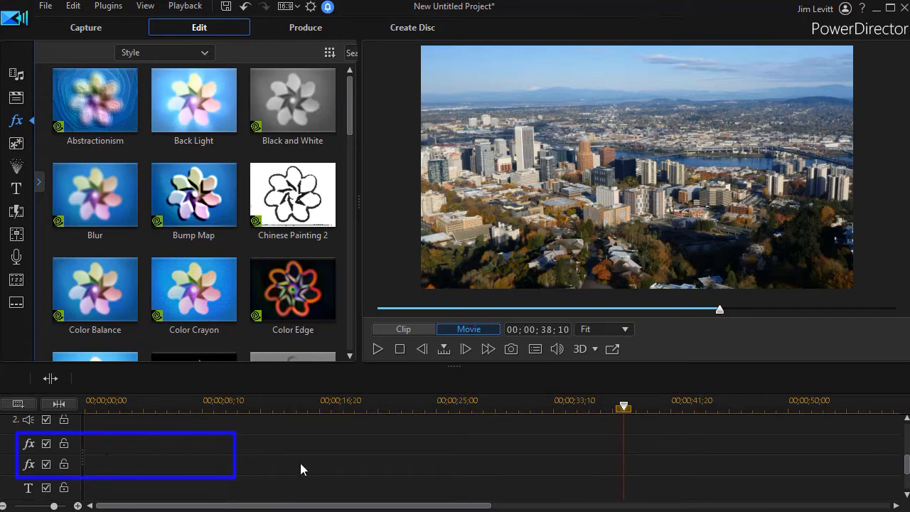
pyautogui.scroll(5, 907, 465)
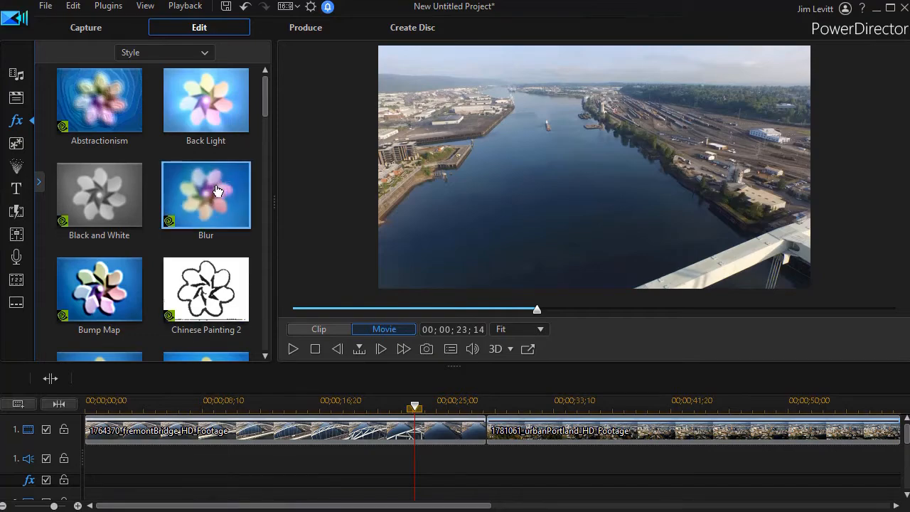
# Step: Place the Blur effect on the first effect track at the start of the timeline
pyautogui.moveTo(209, 197); pyautogui.dragTo(77, 482)
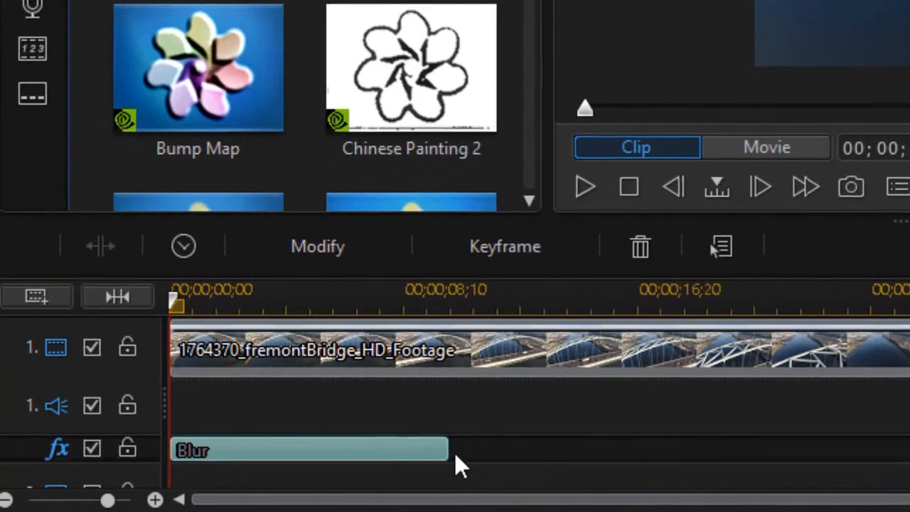
# Step: Extend the end of the Blur effect on the effect track to about 00;00;25;07
pyautogui.moveTo(224, 480); pyautogui.dragTo(270, 488)
pyautogui.moveTo(538, 465); pyautogui.dragTo(877, 471)
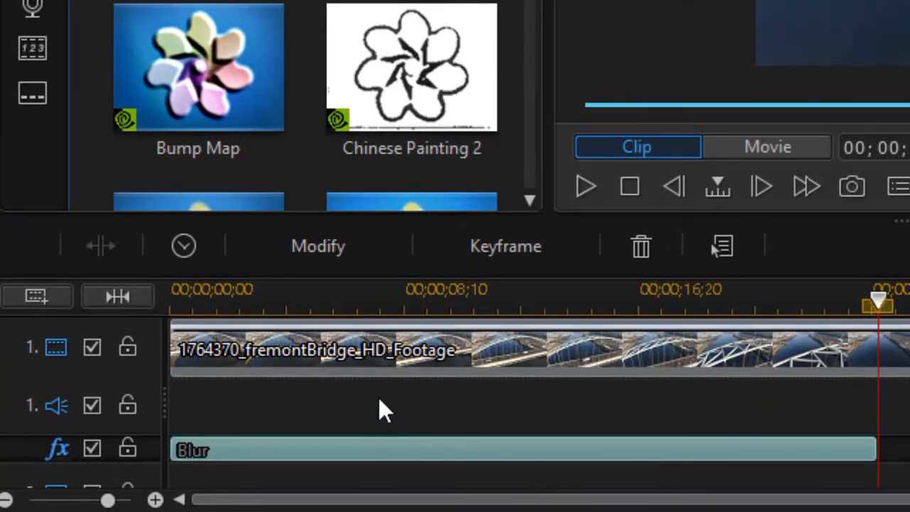
# Step: Open the Blur effect's settings, try a Degree of 40, and set the Degree to 0
pyautogui.click(368, 246)
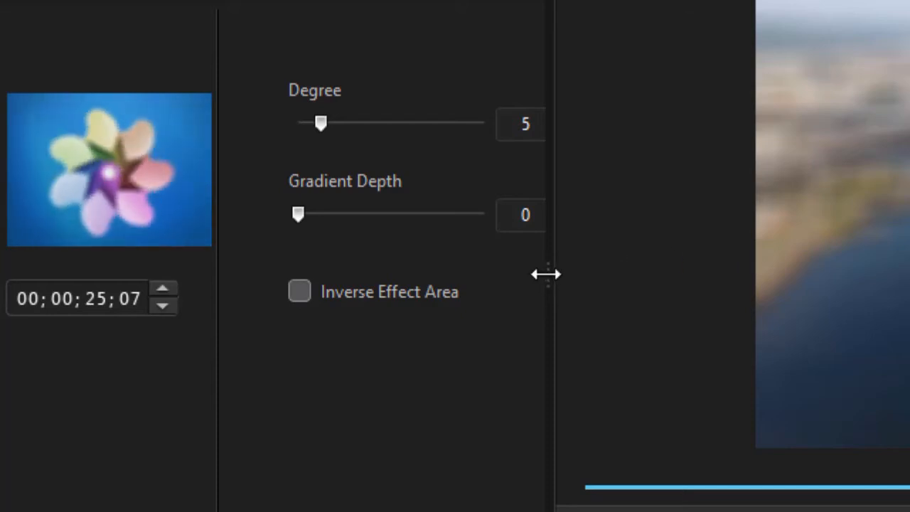
pyautogui.moveTo(544, 273); pyautogui.dragTo(841, 277)
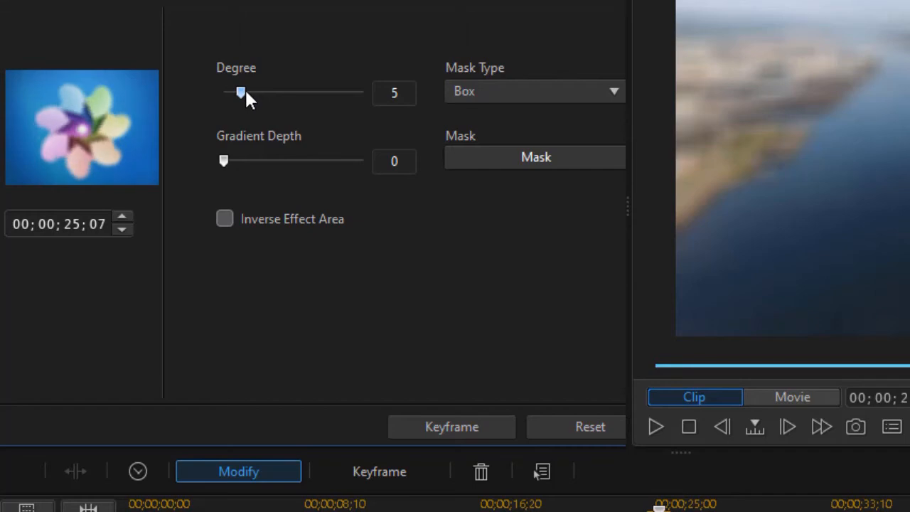
pyautogui.moveTo(242, 92); pyautogui.dragTo(378, 112)
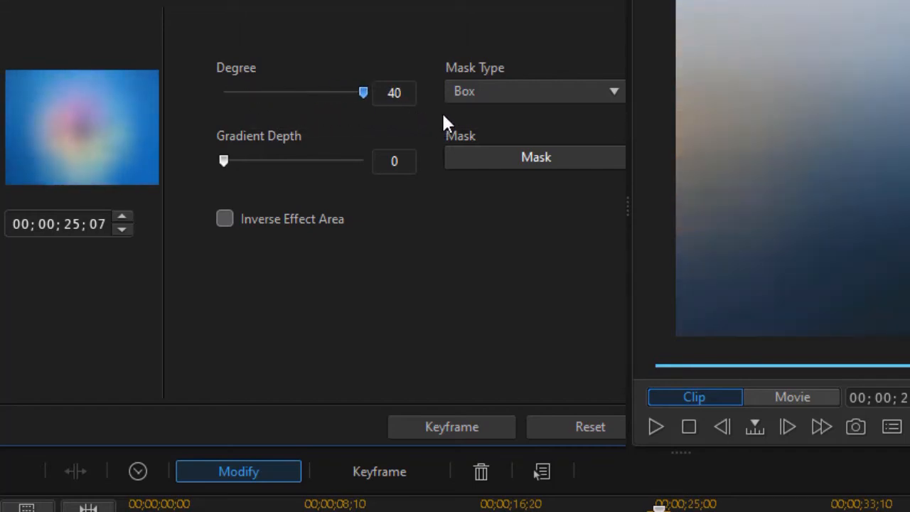
pyautogui.moveTo(363, 92); pyautogui.dragTo(201, 98)
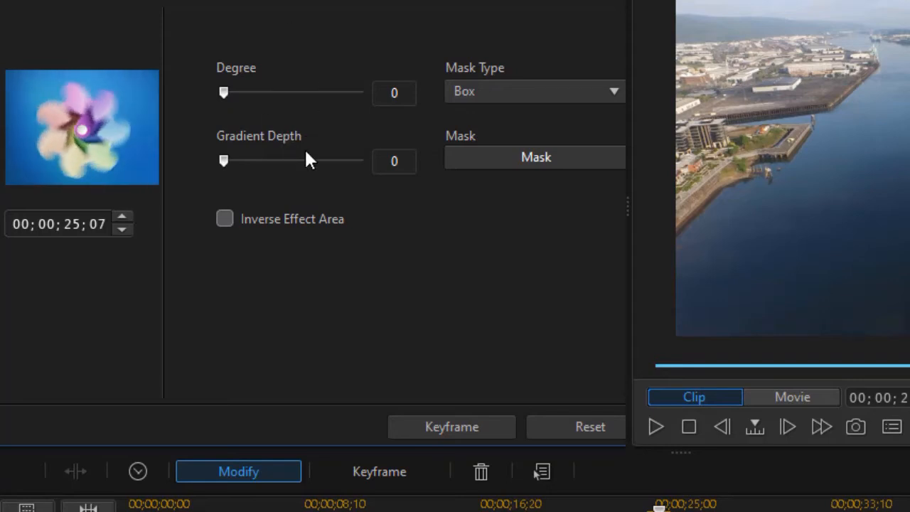
# Step: Open the Blur effect's keyframe settings and add Degree keyframes of 0 at 00;00;00;00 and 00;00;02;17
pyautogui.click(469, 428)
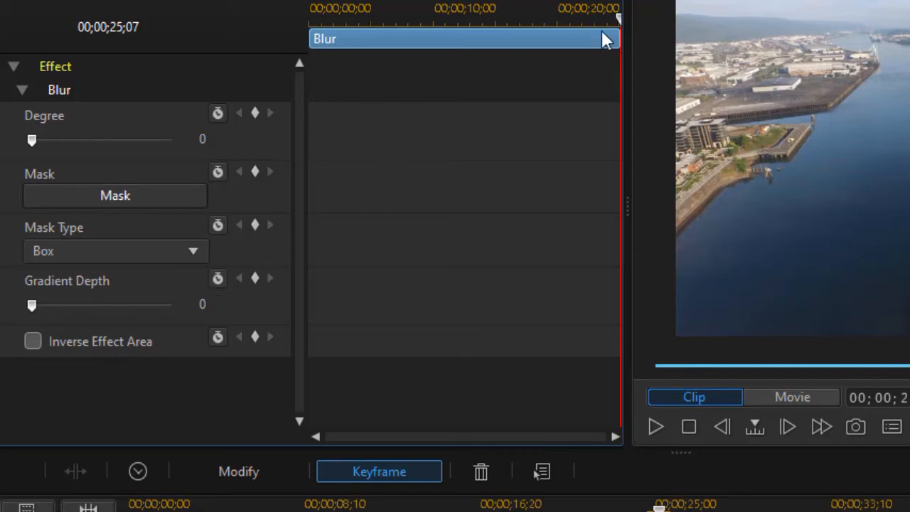
pyautogui.moveTo(624, 29); pyautogui.dragTo(279, 69)
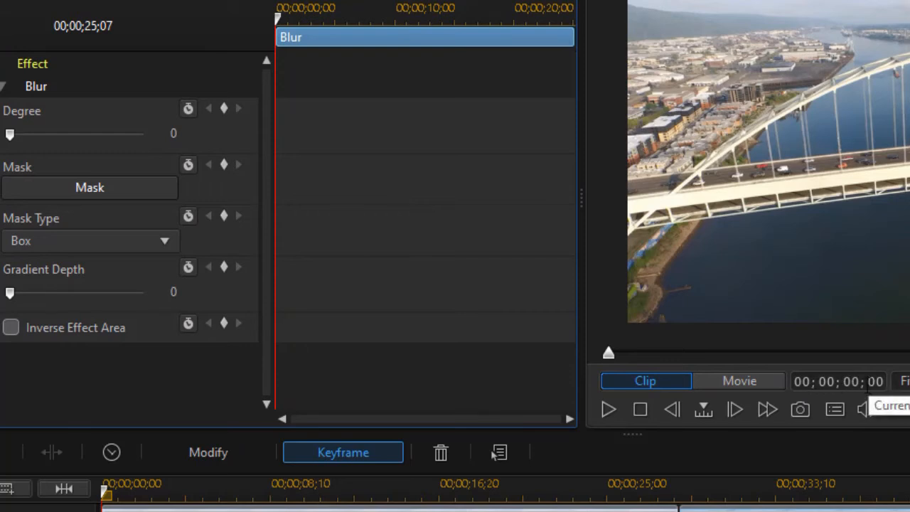
pyautogui.click(224, 109)
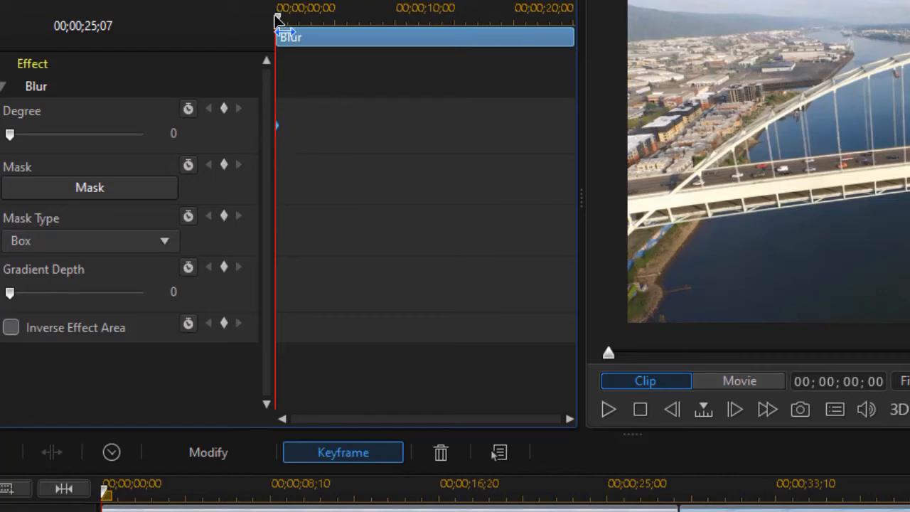
pyautogui.moveTo(277, 19); pyautogui.dragTo(306, 17)
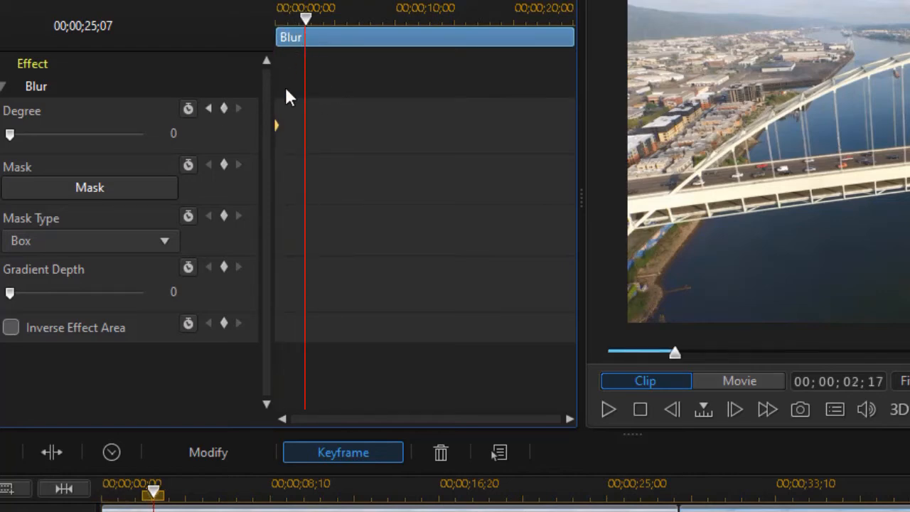
pyautogui.click(223, 108)
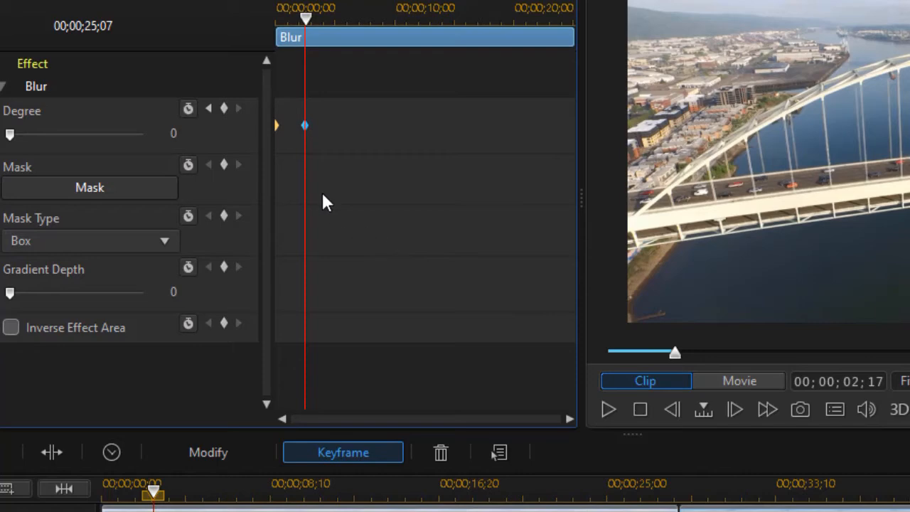
# Step: Add Blur Degree keyframes of 3 at 00;00;05;17 and 00;00;08;20
pyautogui.moveTo(306, 18); pyautogui.dragTo(341, 18)
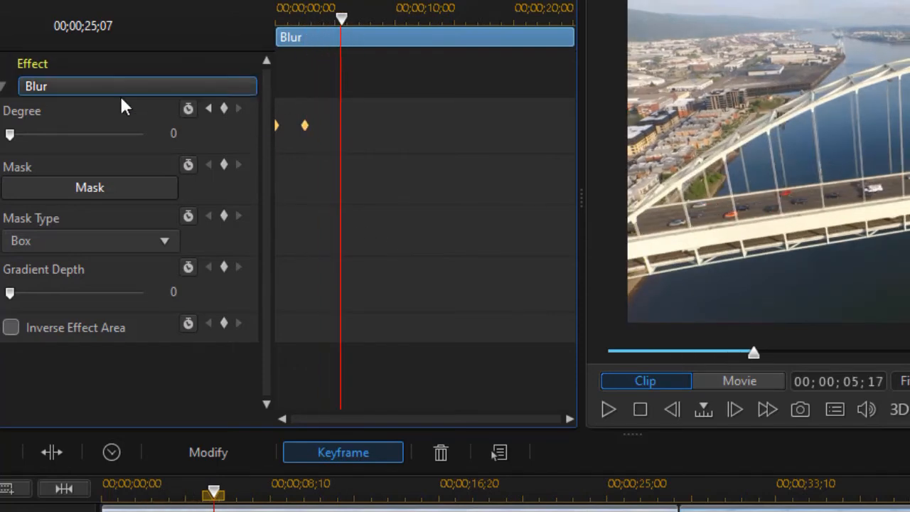
pyautogui.moveTo(10, 134); pyautogui.dragTo(23, 137)
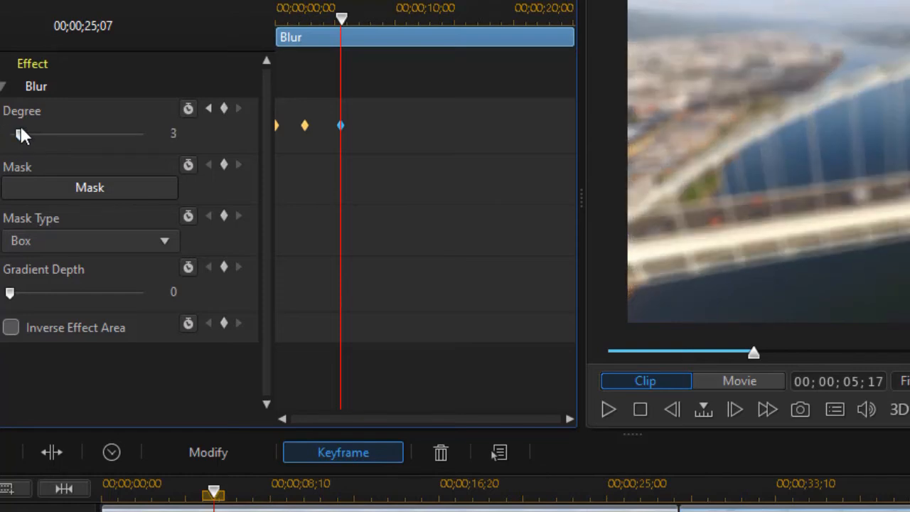
pyautogui.moveTo(343, 34); pyautogui.dragTo(378, 37)
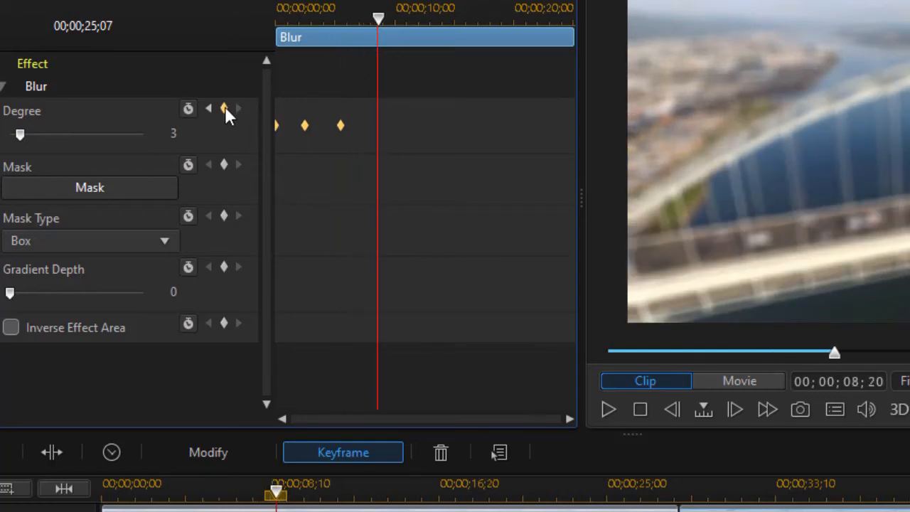
pyautogui.click(225, 108)
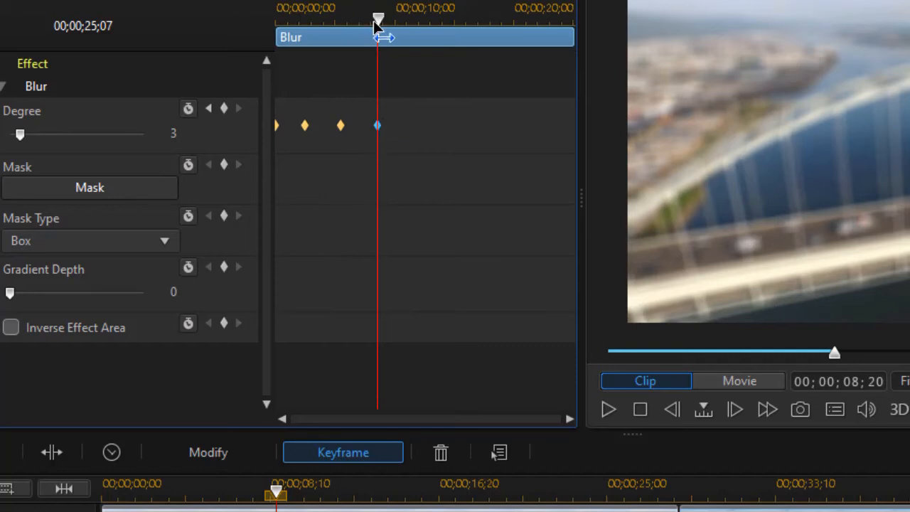
# Step: Add a Blur Degree keyframe of 40 at 00;00;11;00, close the keyframe settings, and narrow the effects library
pyautogui.moveTo(378, 22); pyautogui.dragTo(406, 21)
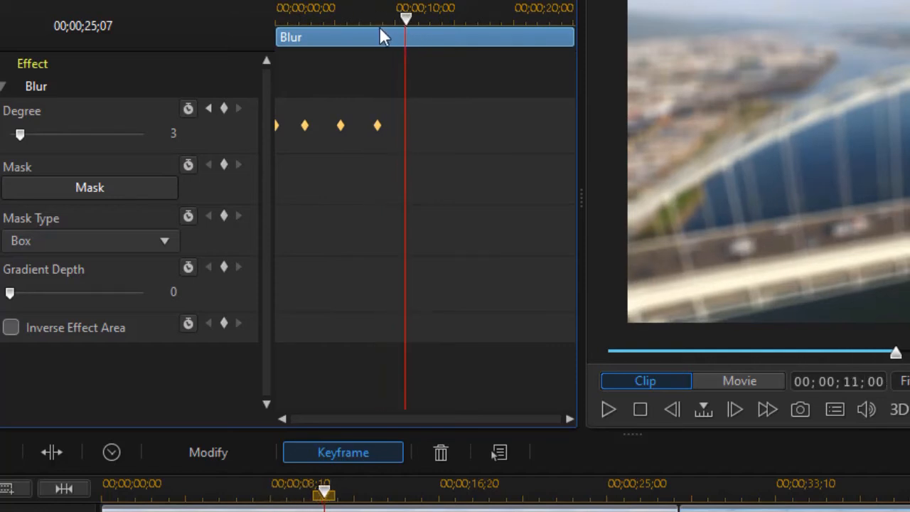
pyautogui.moveTo(21, 133); pyautogui.dragTo(74, 137)
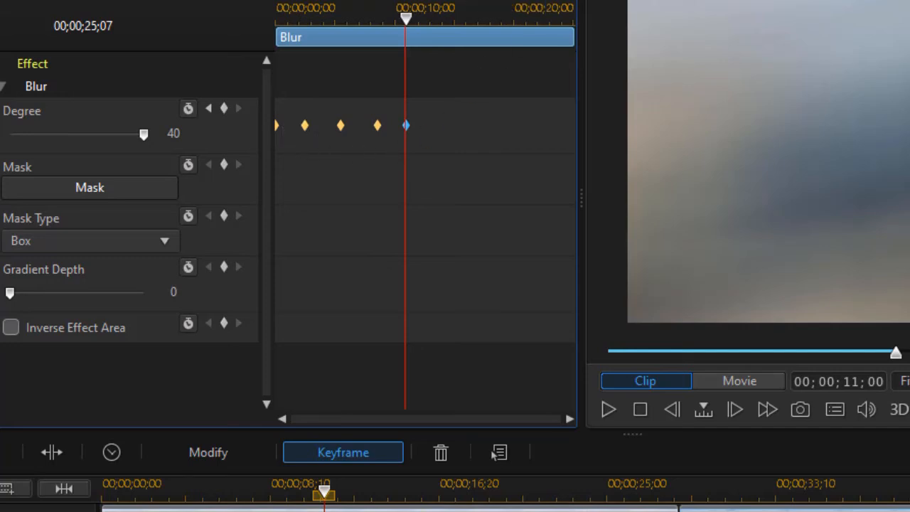
pyautogui.click(531, 1)
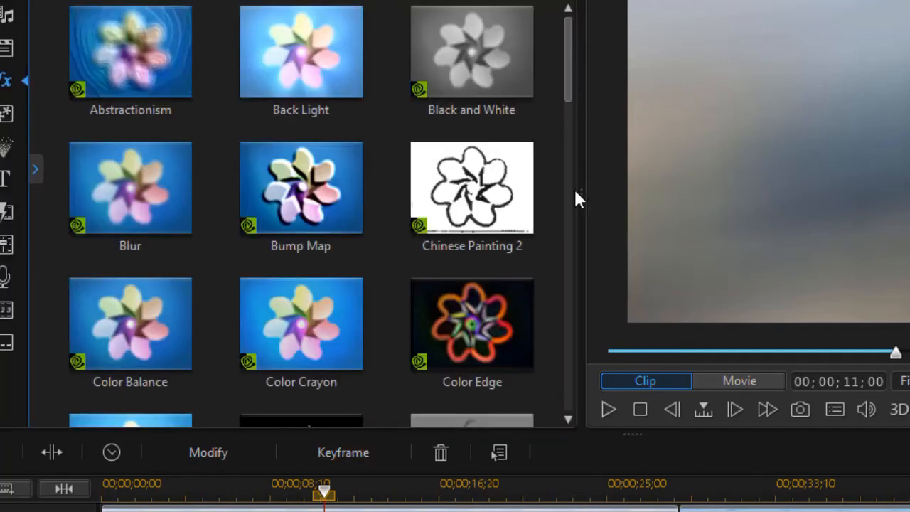
pyautogui.moveTo(580, 193); pyautogui.dragTo(305, 206)
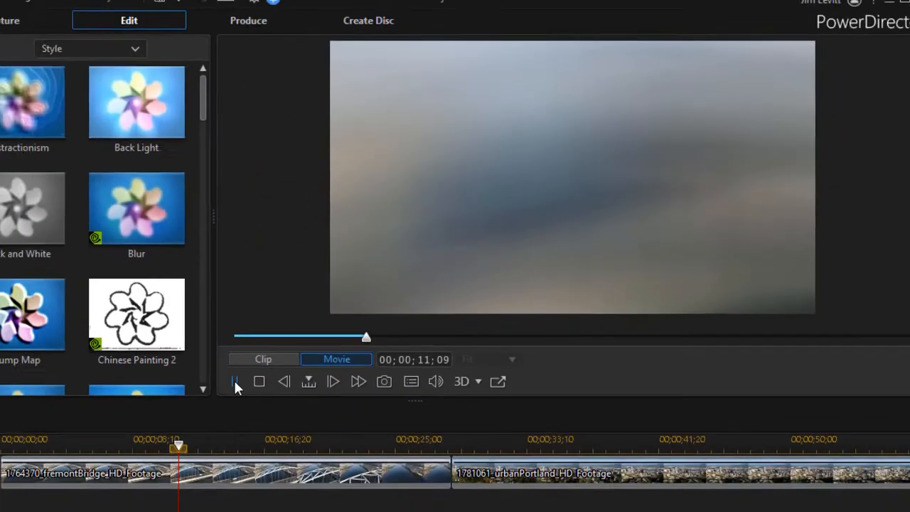
# Step: Stop the movie preview and return the playhead to the start to review the keyframed Blur effect
pyautogui.click(292, 348)
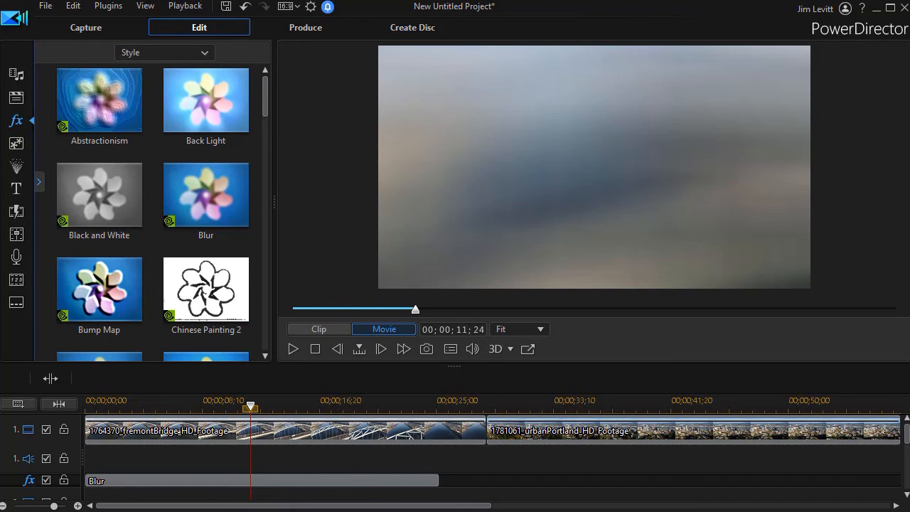
pyautogui.moveTo(415, 310); pyautogui.dragTo(293, 315)
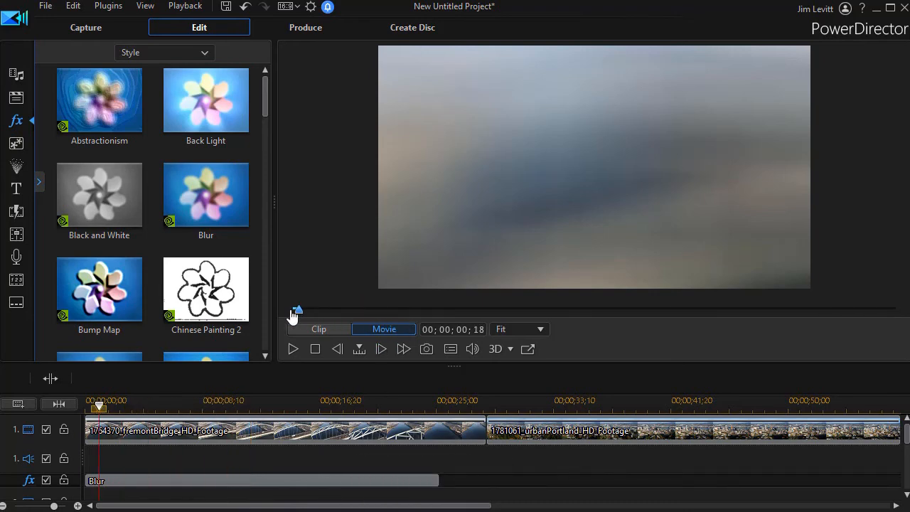